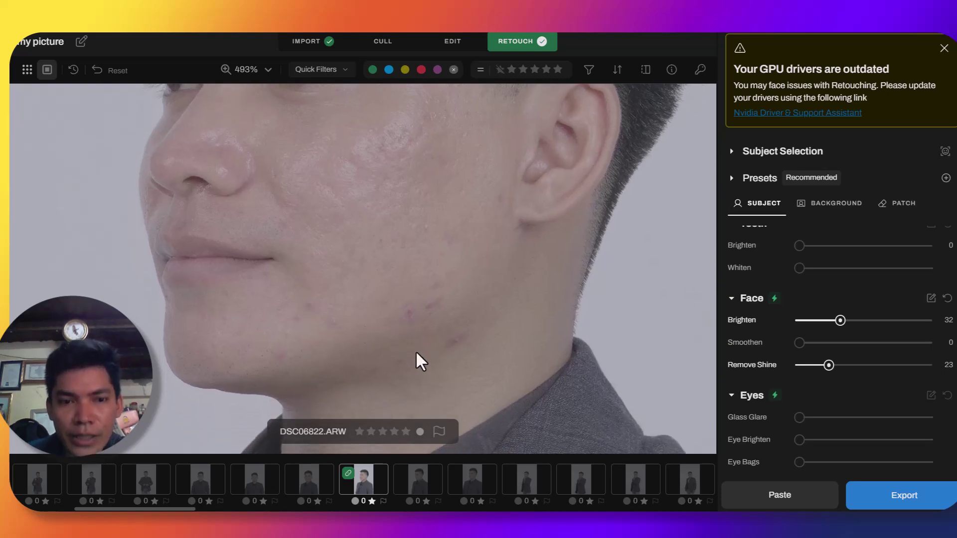
Set the subject's blemish removal to 69 for acne and 38 for freckles
scroll(419, 369, up, 5)
scroll(436, 362, up, 3)
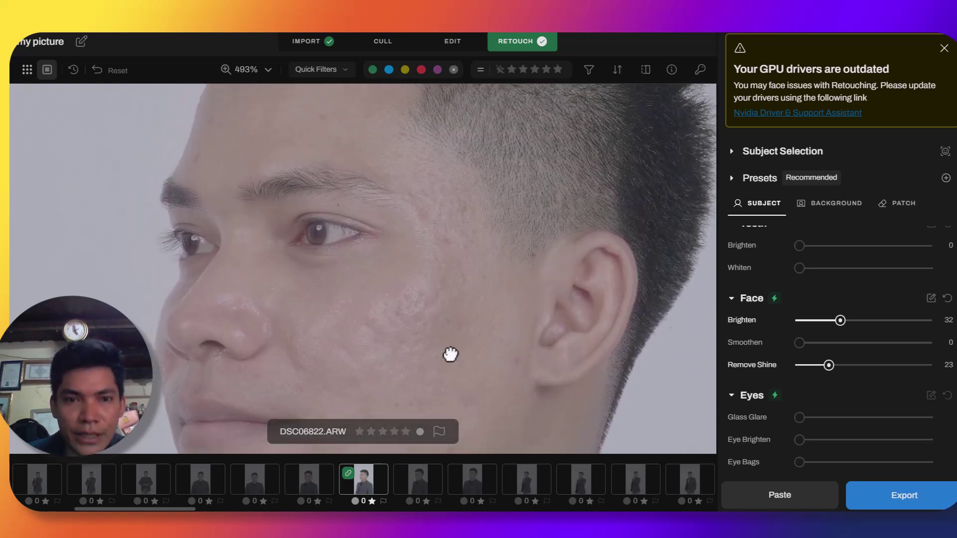
drag(446, 316, 462, 215)
drag(451, 297, 377, 259)
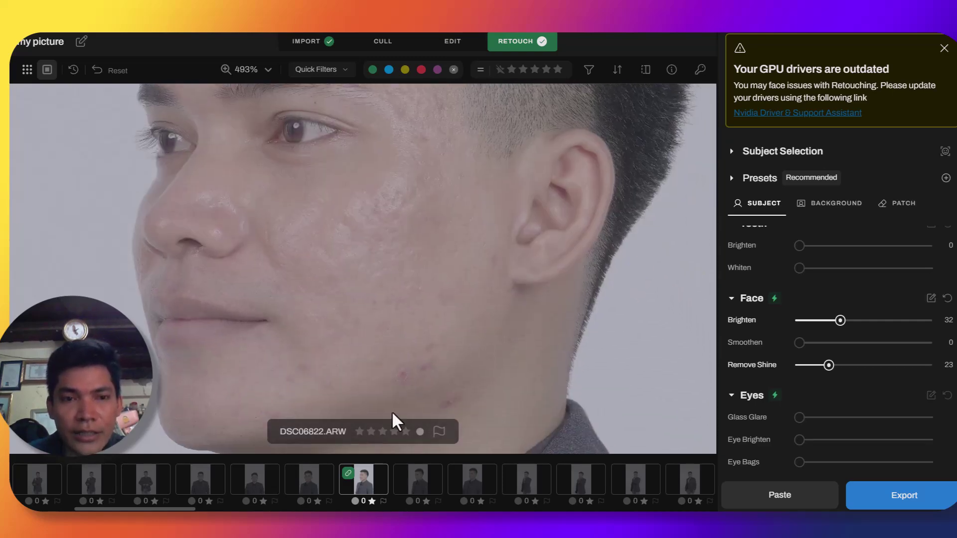
mouse_move(423, 291)
mouse_down()
mouse_move(429, 335)
mouse_move(429, 309)
mouse_up()
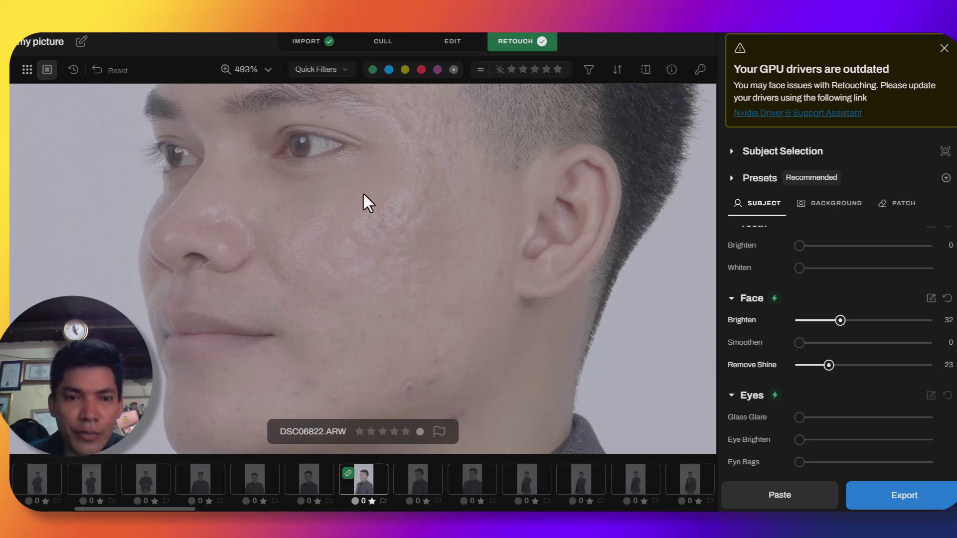
drag(393, 342, 400, 335)
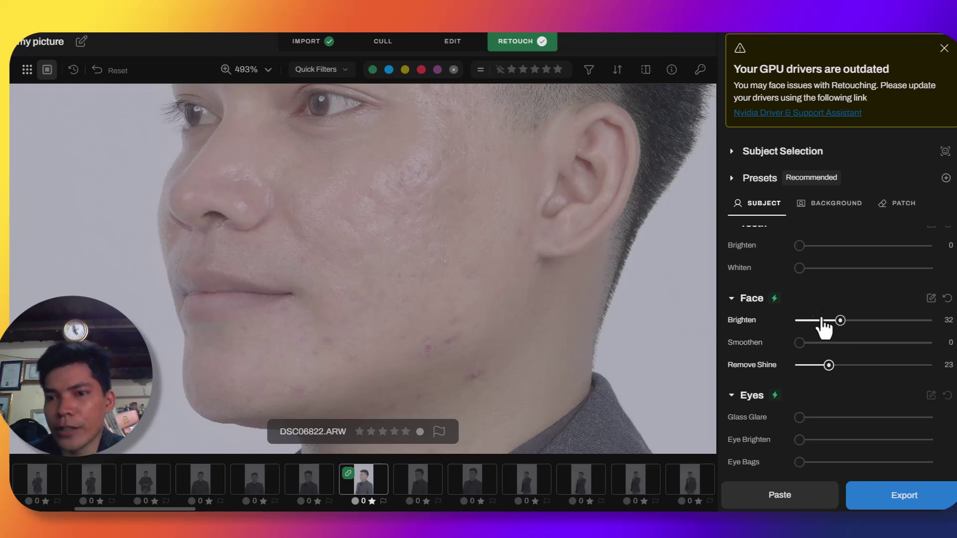
scroll(826, 280, up, 3)
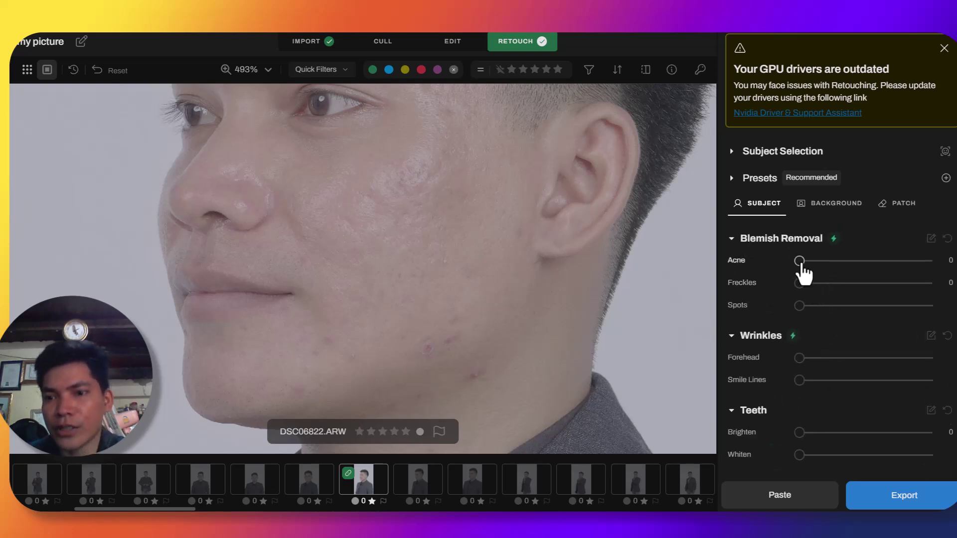
drag(800, 262, 836, 262)
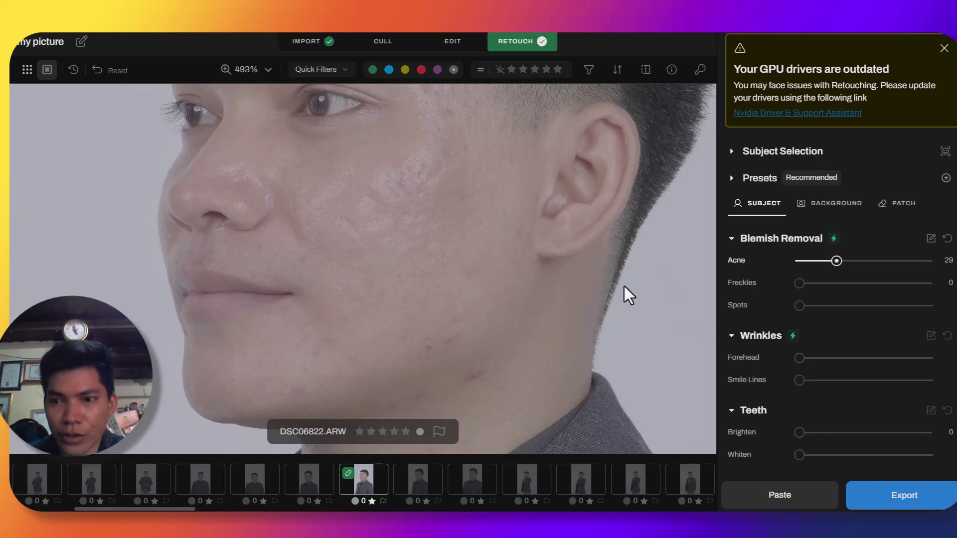
drag(836, 267, 890, 269)
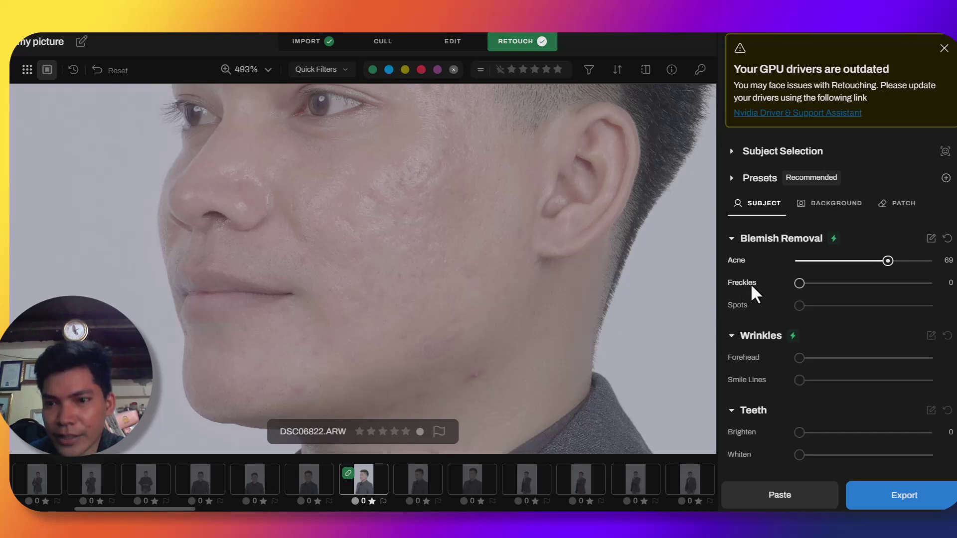
drag(807, 286, 848, 298)
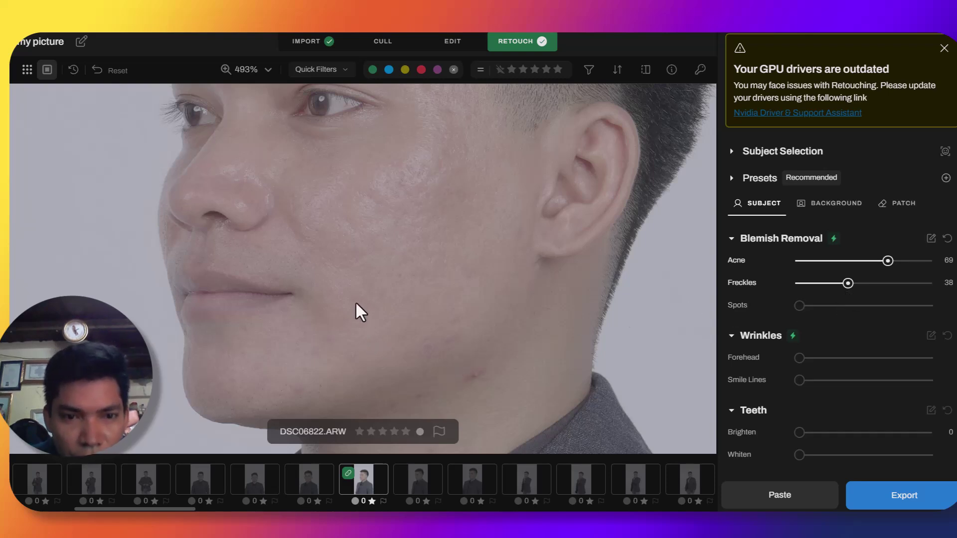
Smoothen the subject's face with a value of 60
scroll(352, 271, up, 5)
scroll(352, 271, down, 7)
scroll(352, 270, down, 3)
scroll(352, 280, up, 8)
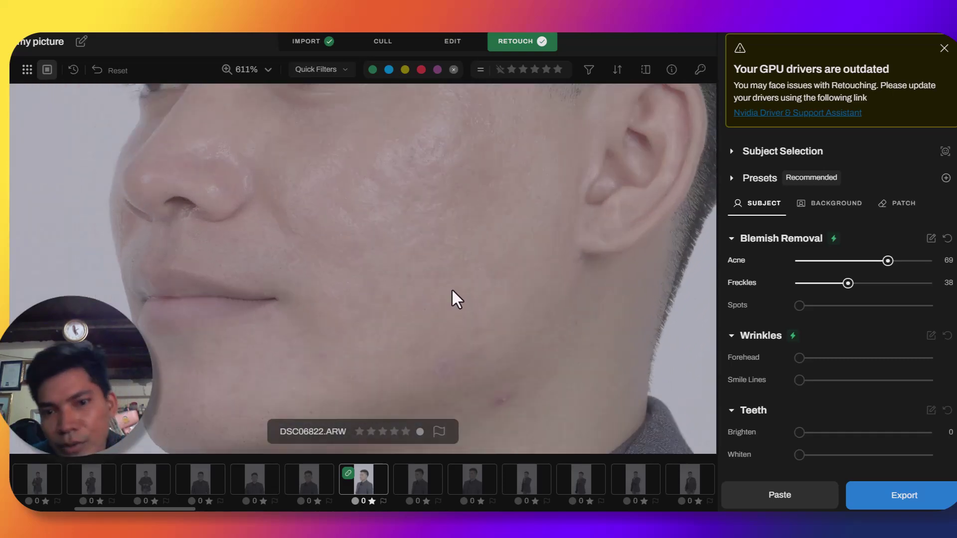
scroll(429, 307, down, 5)
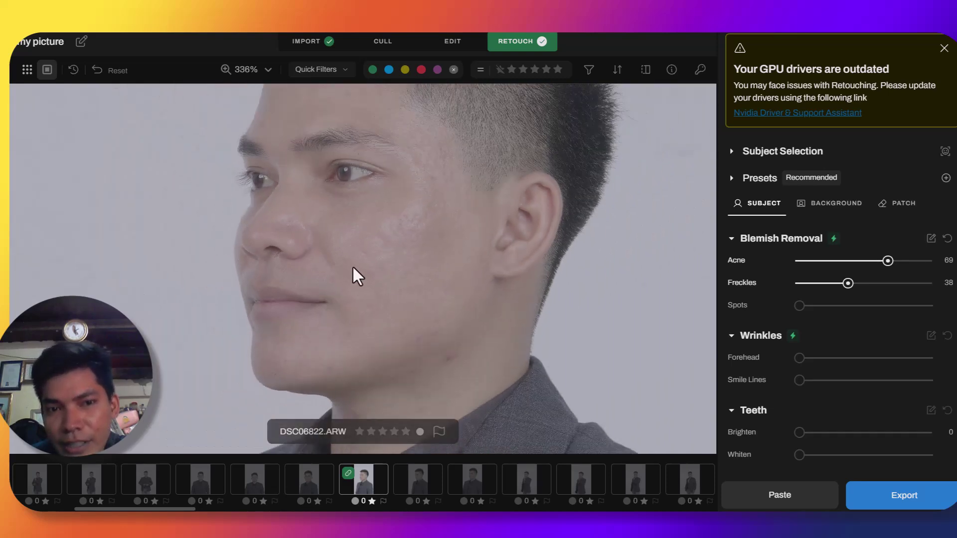
scroll(416, 313, up, 3)
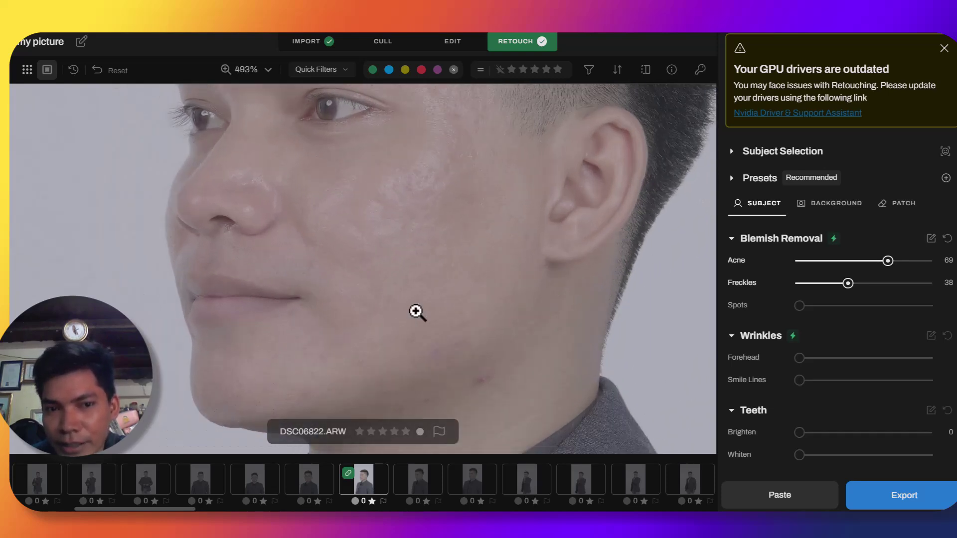
scroll(415, 313, up, 1)
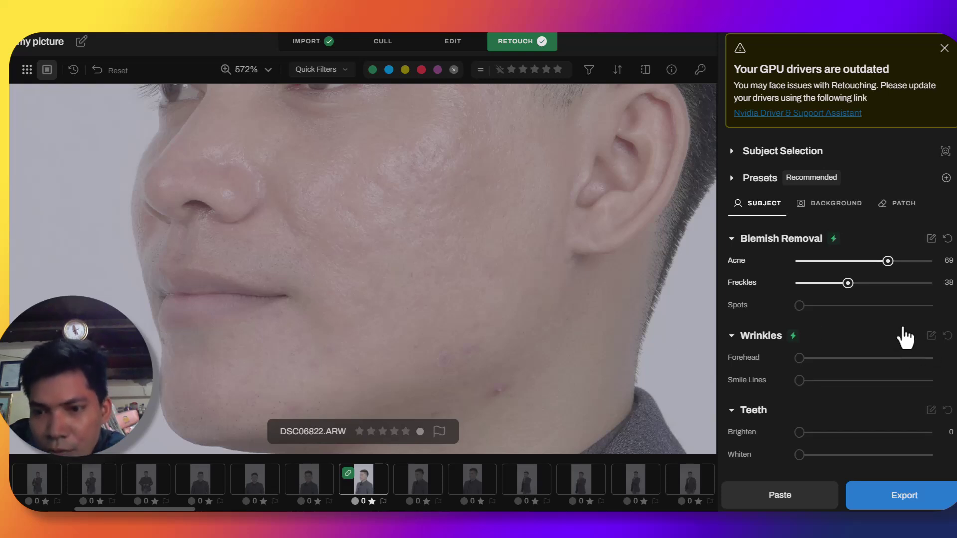
scroll(904, 339, down, 1)
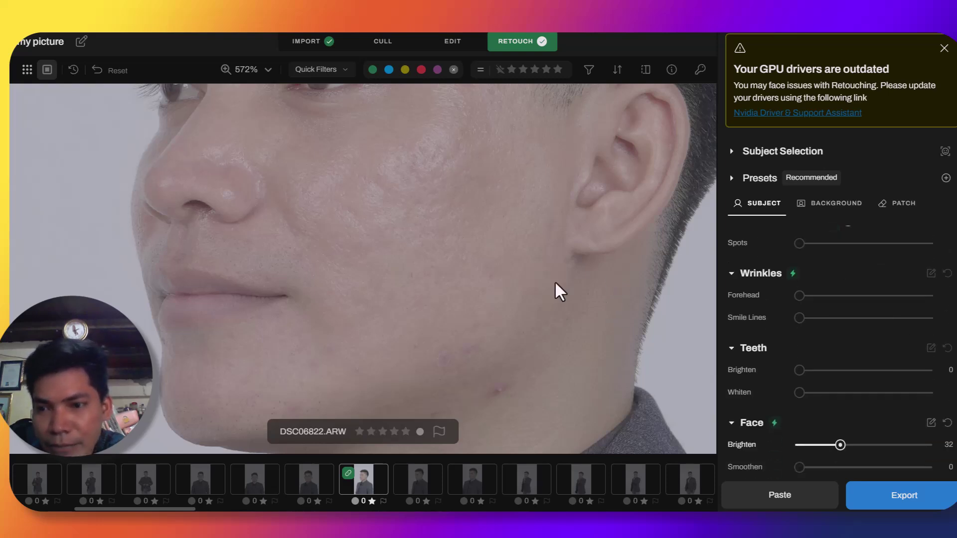
scroll(865, 362, down, 2)
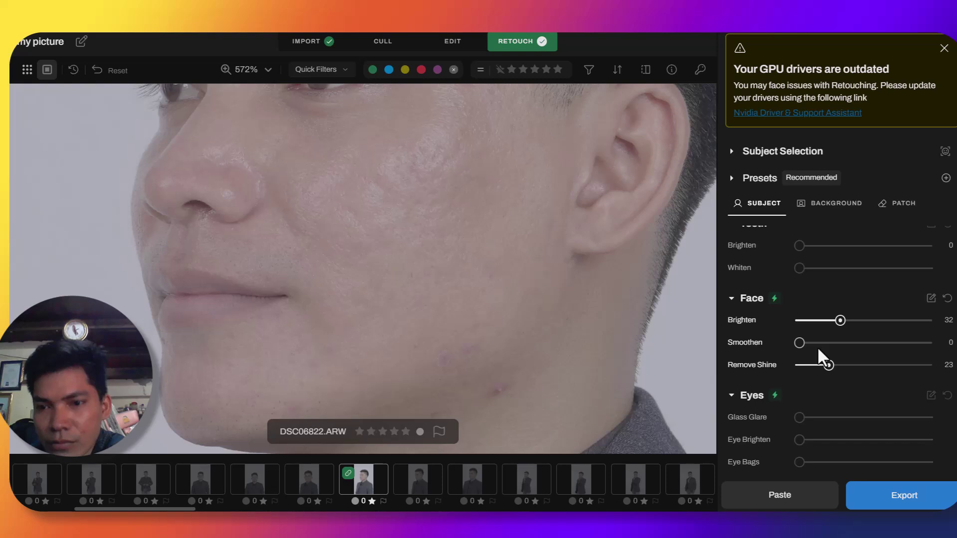
drag(799, 344, 876, 346)
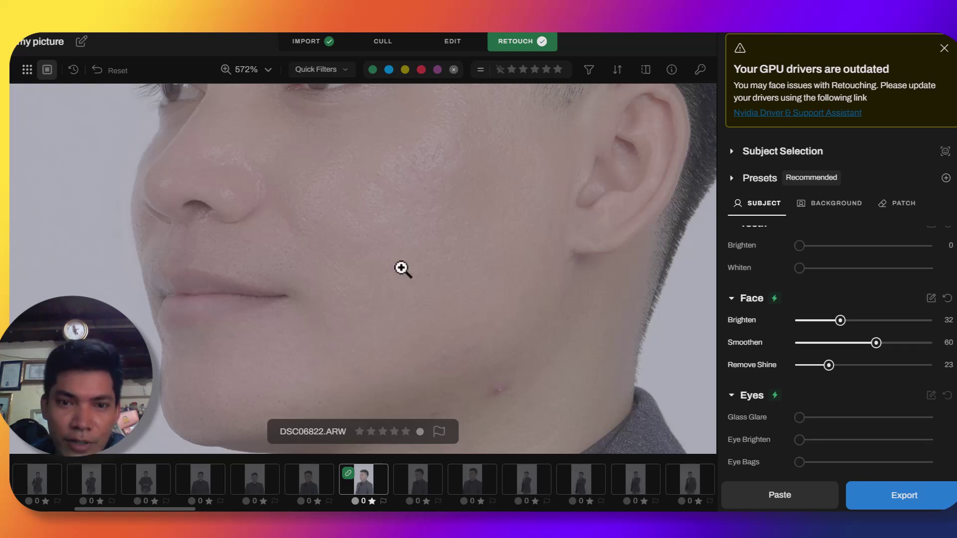
Check the skin on the cheek and nose and set the face's Remove Shine to 58
scroll(401, 267, down, 5)
scroll(401, 267, up, 3)
scroll(401, 267, down, 1)
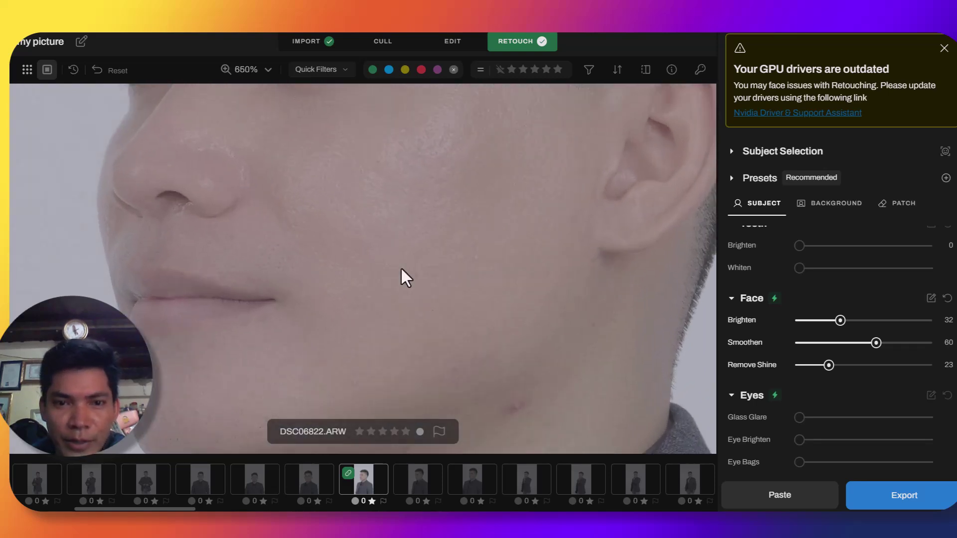
scroll(414, 283, down, 5)
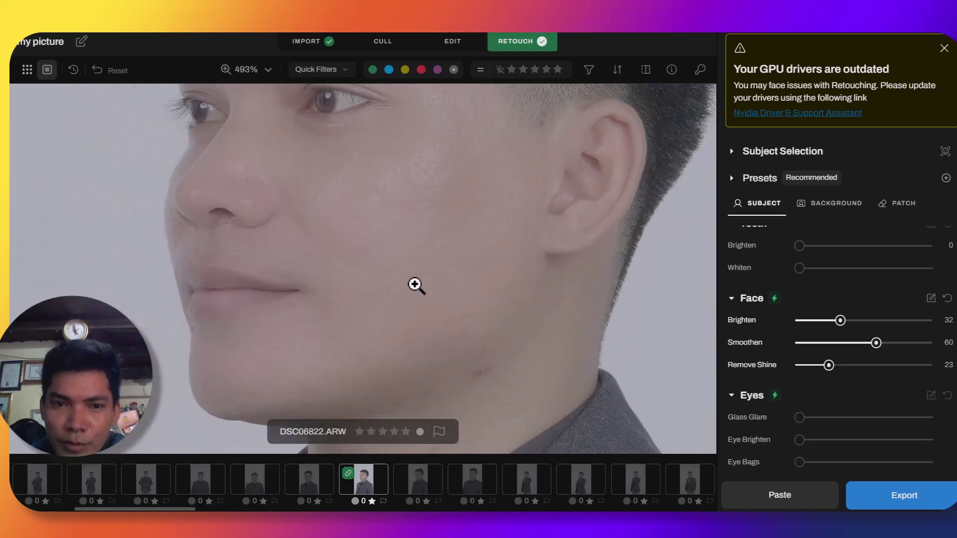
scroll(399, 247, up, 4)
scroll(397, 238, up, 4)
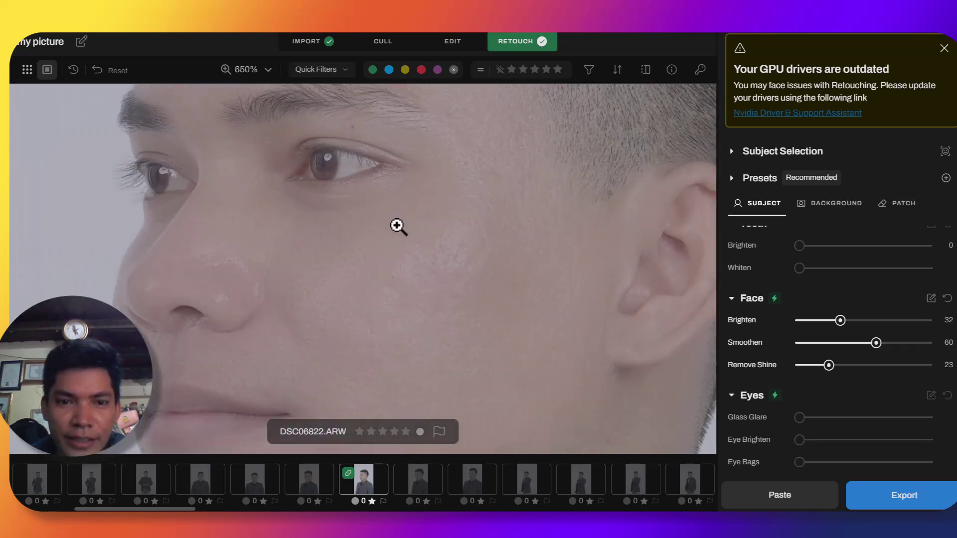
drag(380, 355, 447, 260)
drag(461, 329, 458, 327)
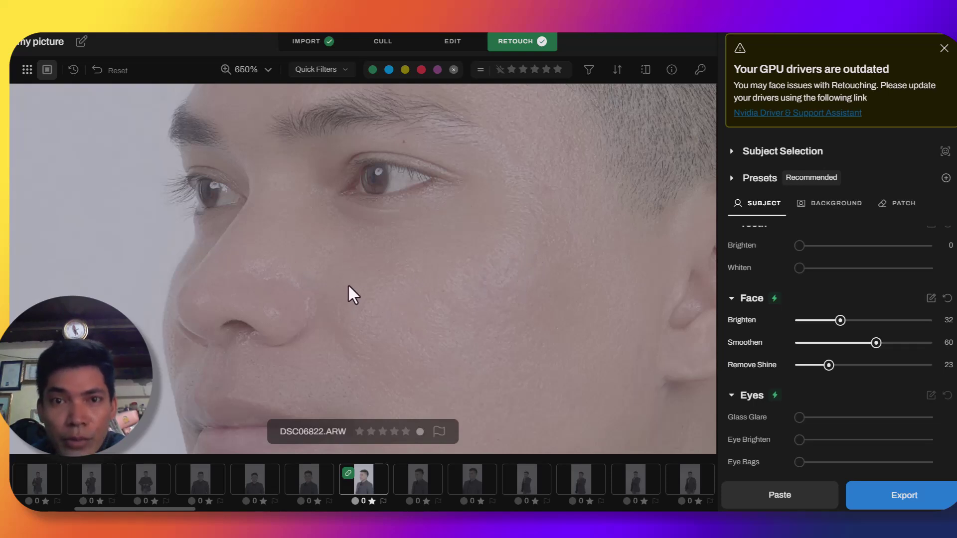
drag(404, 325, 367, 295)
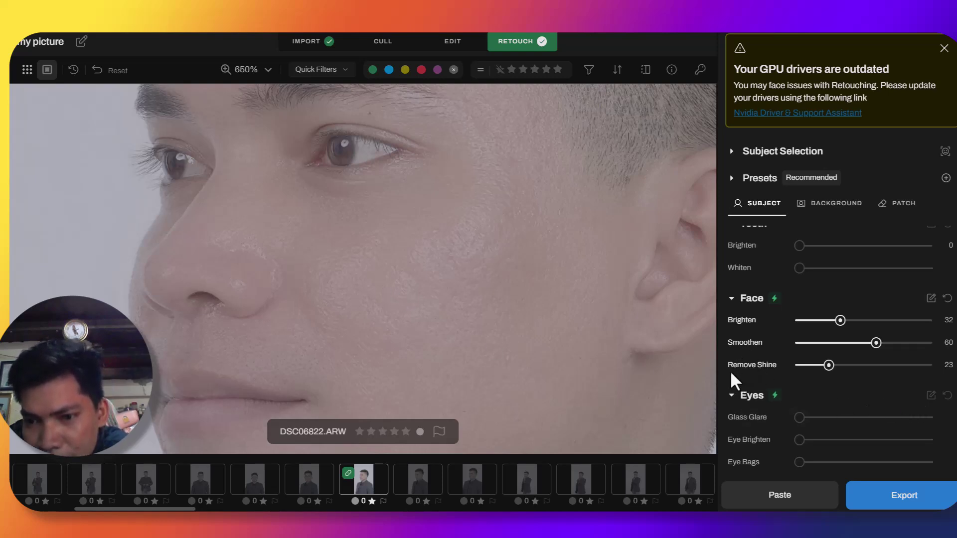
drag(829, 366, 873, 368)
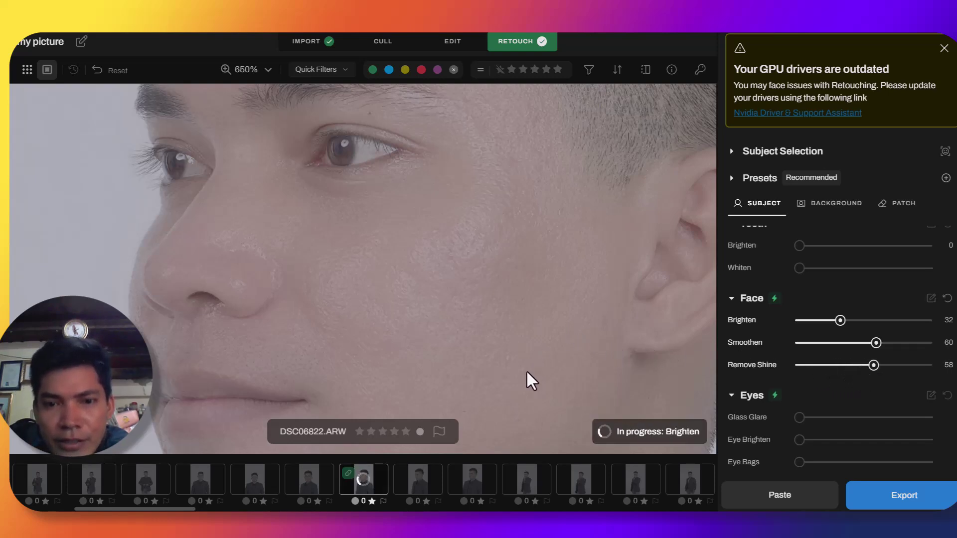
Set the eyes' Glass Glare to 58 and Eye Brighten to 61
drag(528, 344, 545, 315)
drag(544, 237, 529, 194)
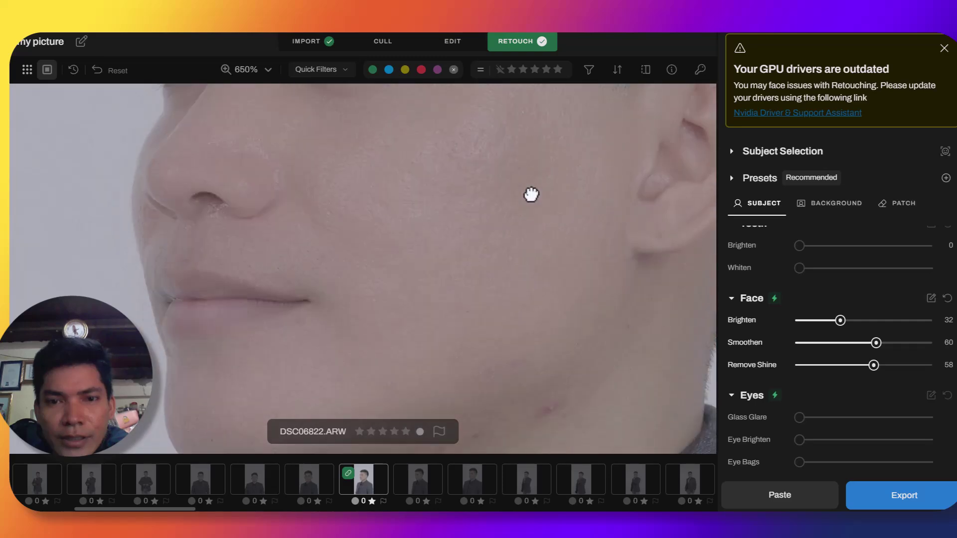
drag(515, 237, 499, 199)
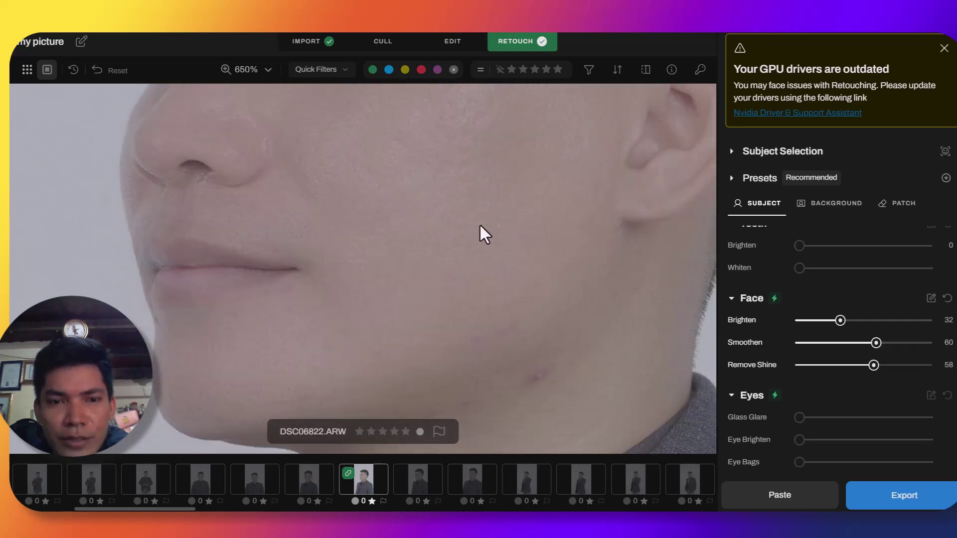
scroll(480, 224, down, 2)
scroll(468, 315, up, 1)
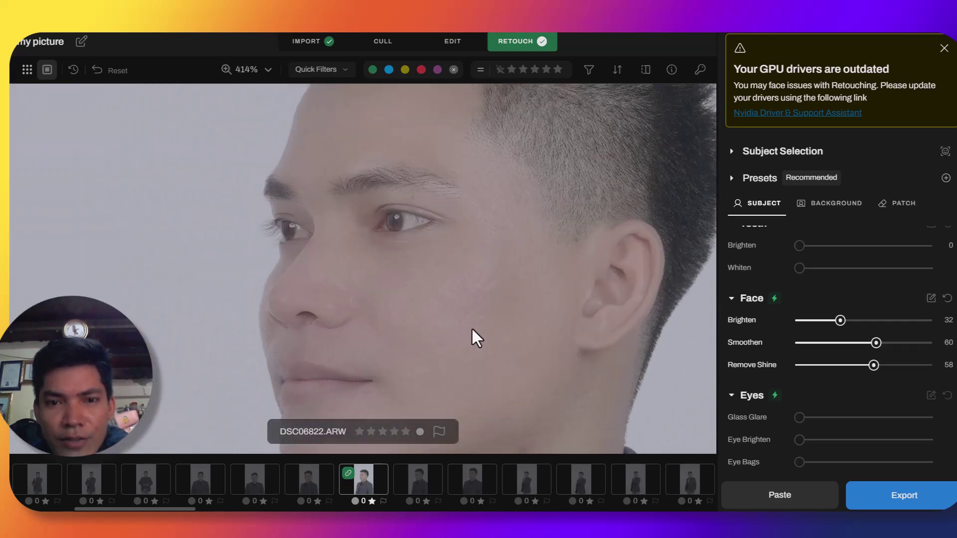
scroll(463, 320, down, 3)
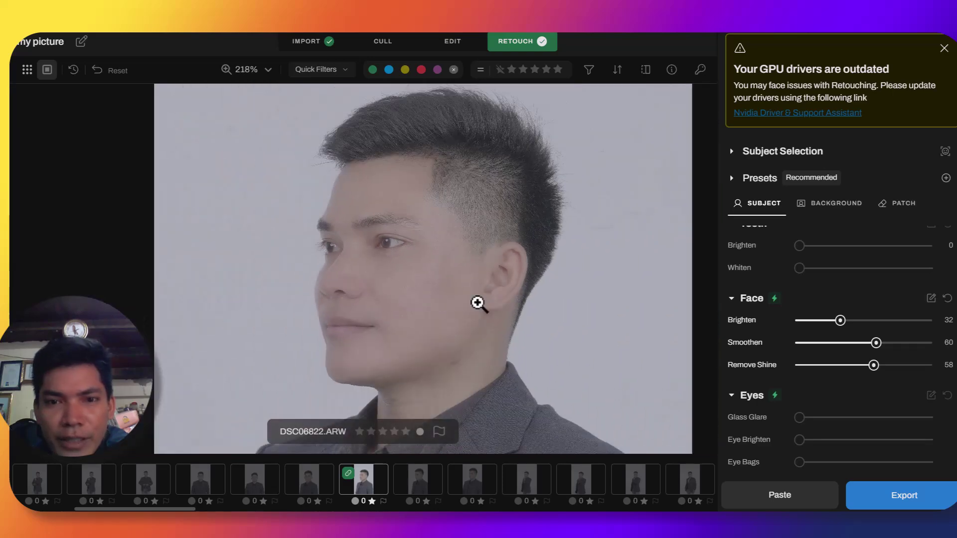
scroll(457, 315, up, 3)
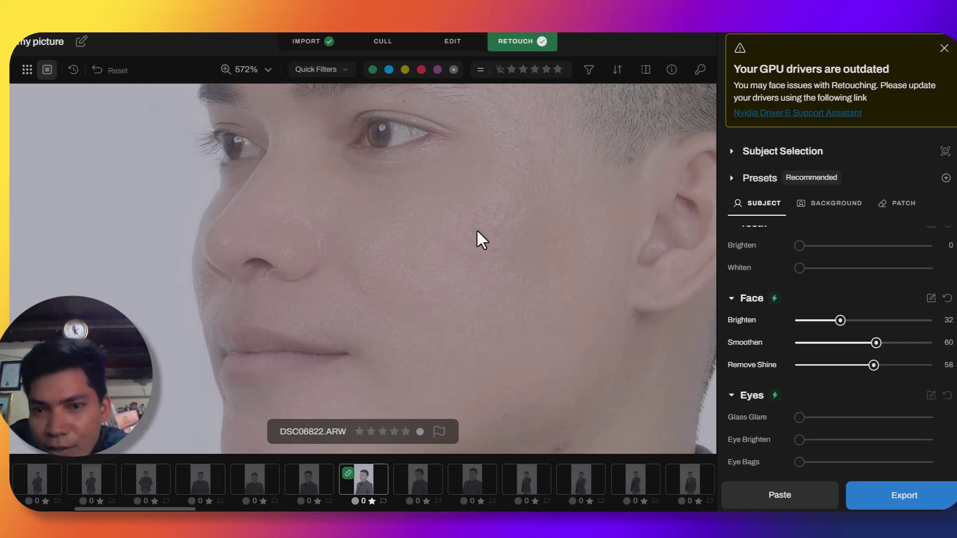
scroll(857, 399, down, 1)
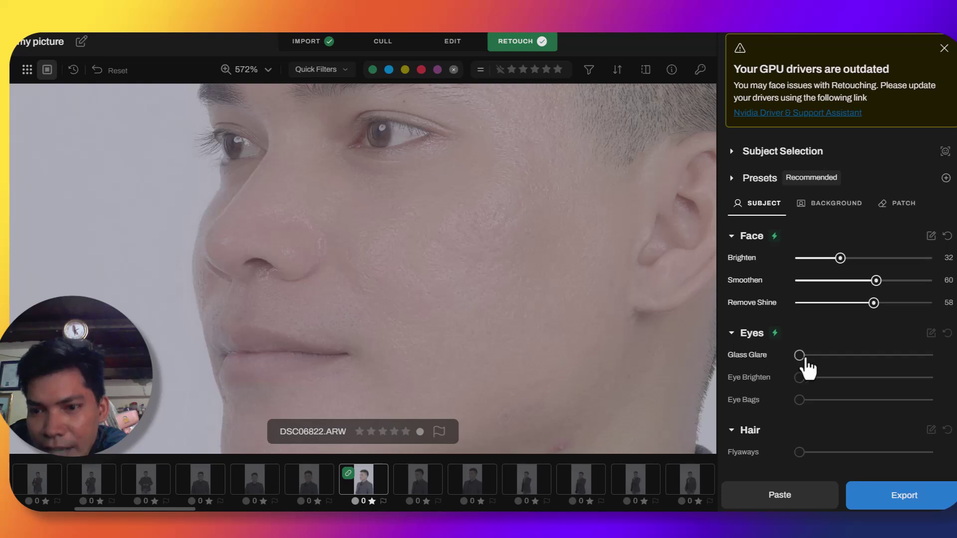
drag(414, 219, 447, 346)
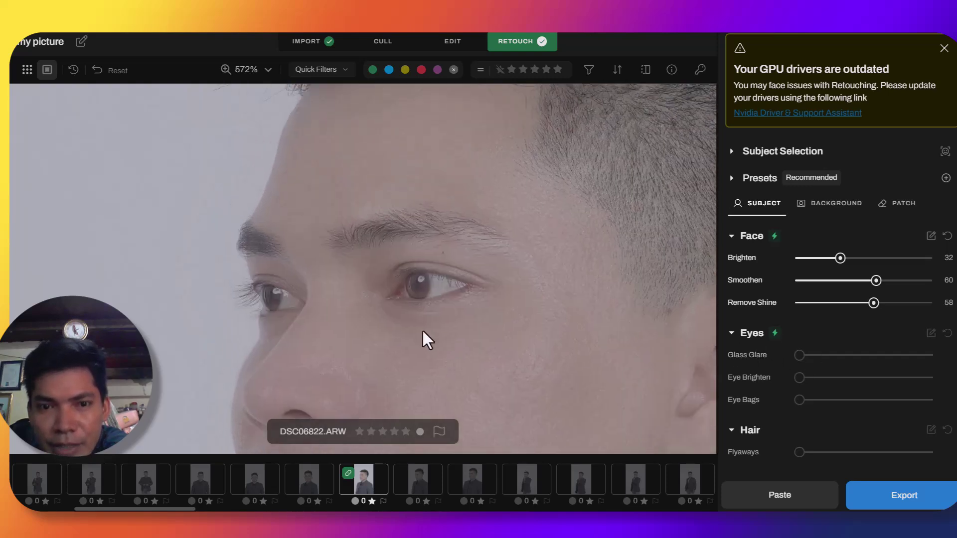
drag(807, 363, 876, 370)
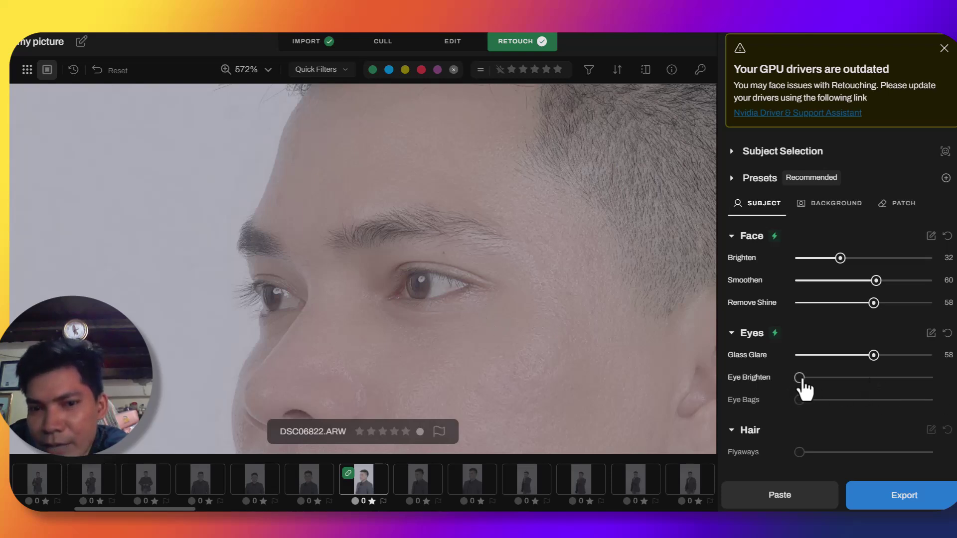
drag(800, 377, 852, 378)
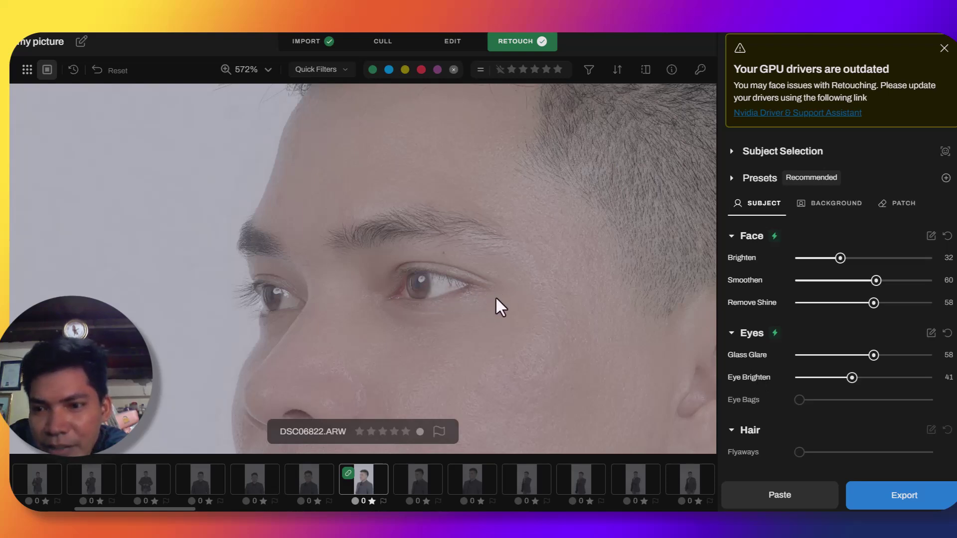
mouse_move(851, 377)
mouse_down()
mouse_move(890, 377)
mouse_move(860, 377)
mouse_move(883, 377)
mouse_move(869, 385)
mouse_up()
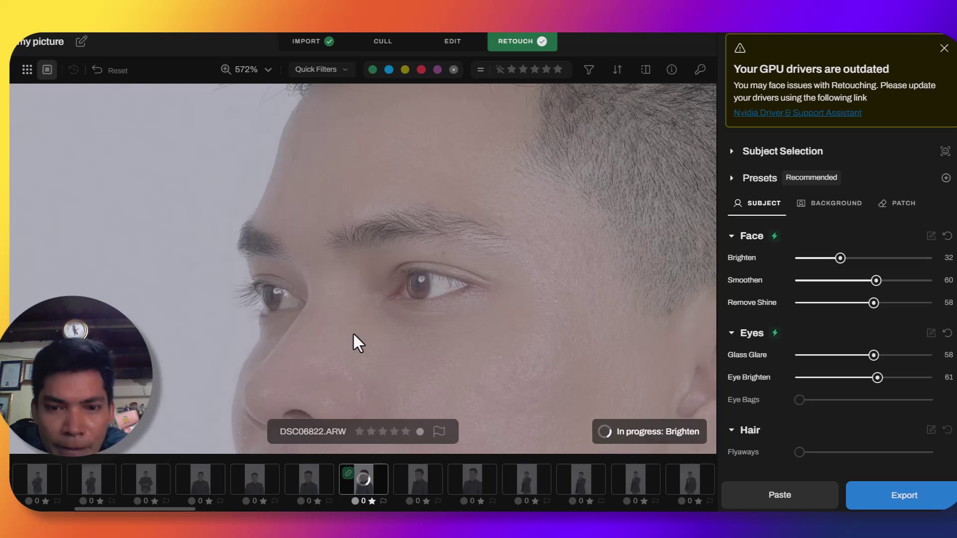
Examine the retouched eyes and the skin beneath them, both close up and from further away
scroll(447, 283, down, 5)
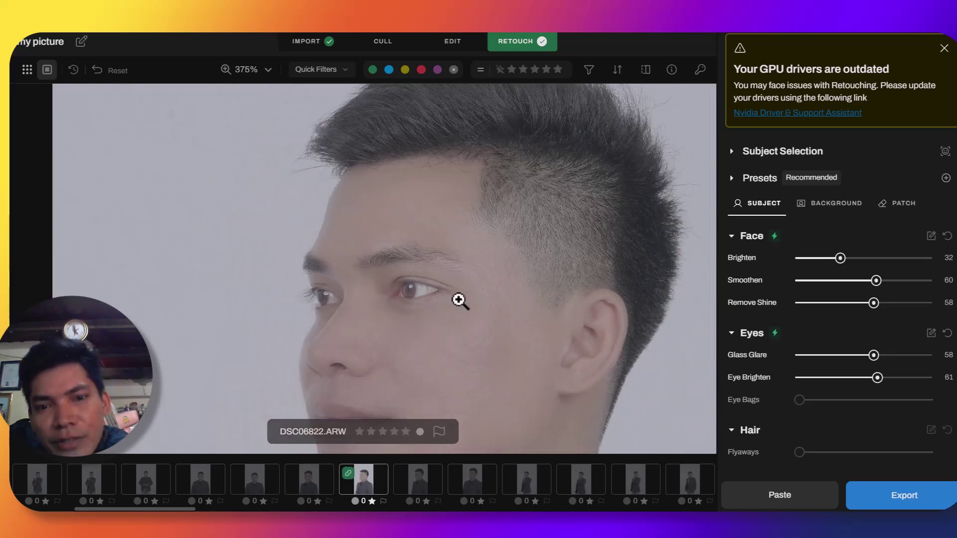
scroll(429, 331, up, 4)
scroll(478, 322, up, 3)
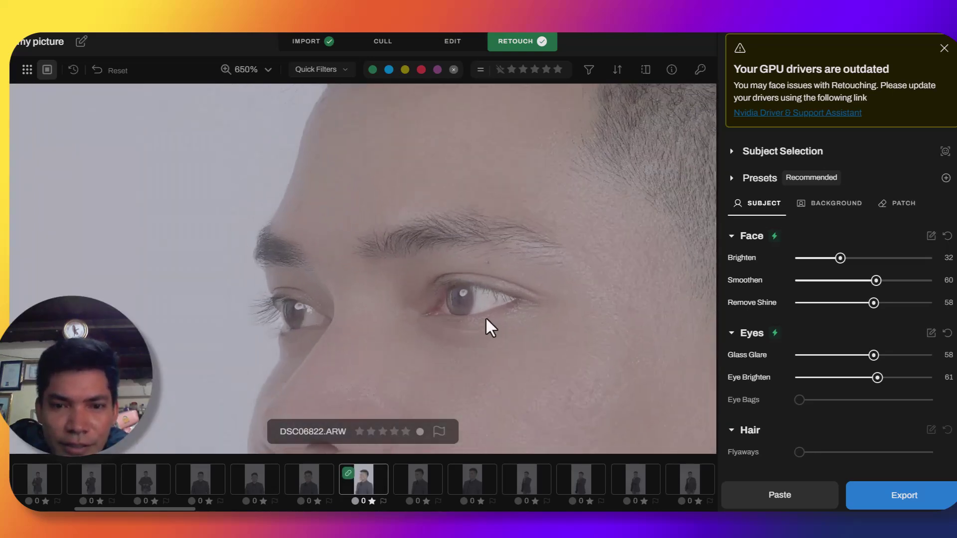
scroll(525, 321, down, 1)
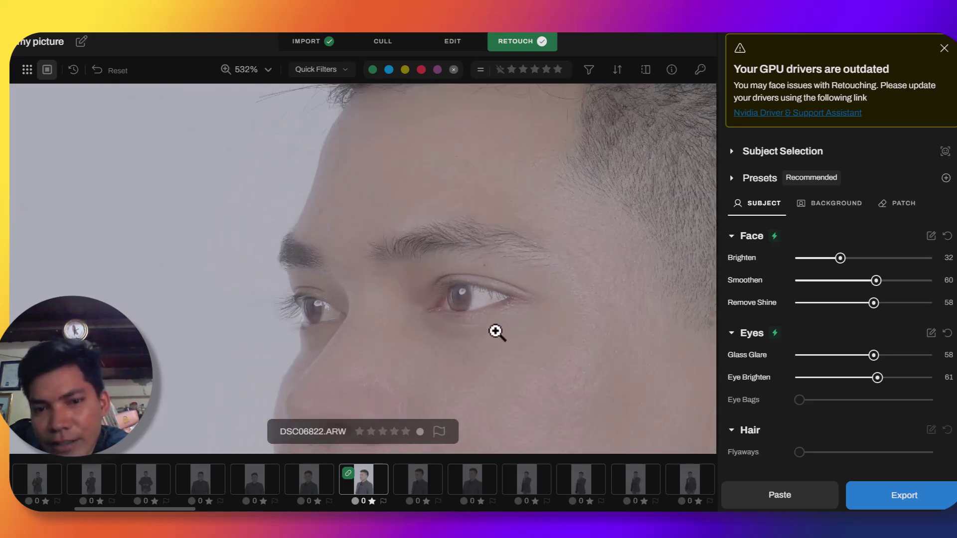
scroll(506, 335, up, 2)
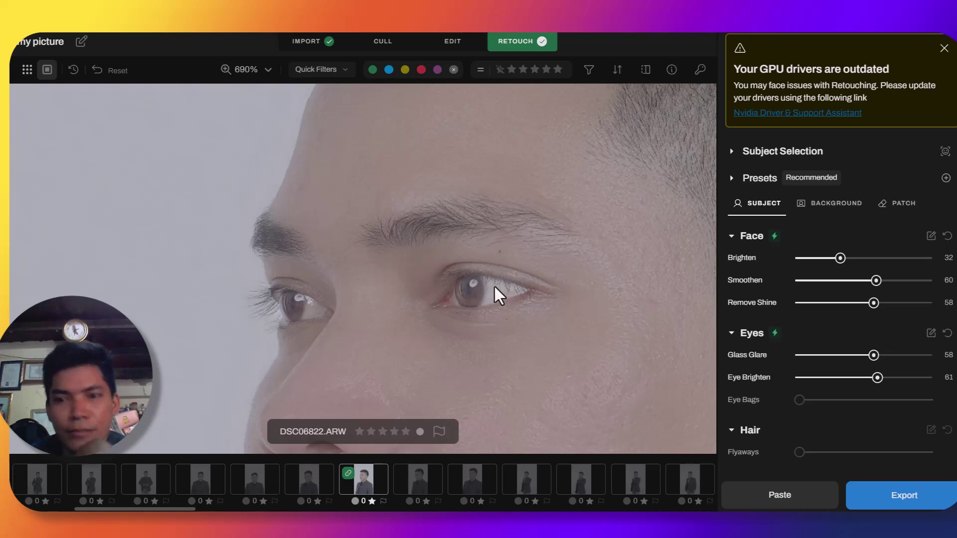
Set the hair's Flyaways to 30 to clean up the stray hairs around the subject's head
scroll(835, 360, down, 2)
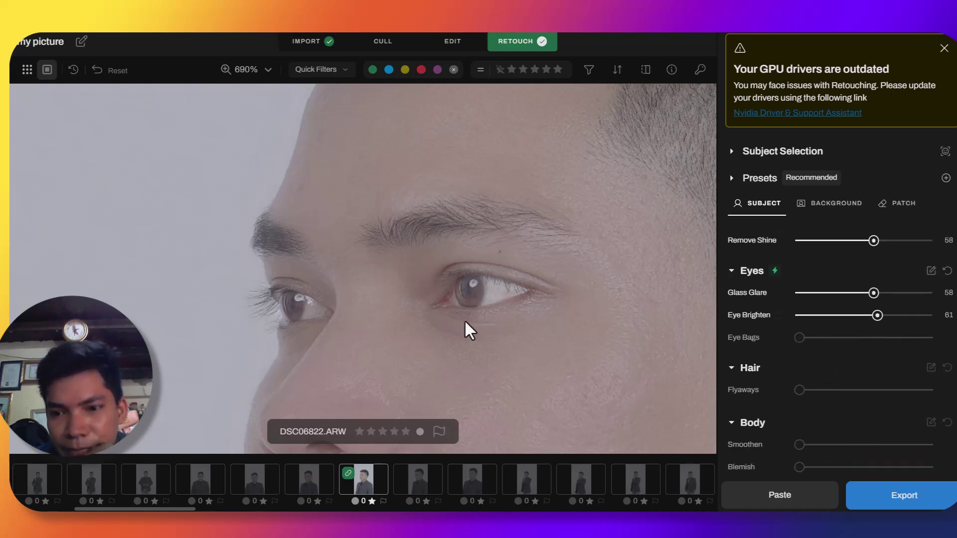
drag(436, 207, 389, 397)
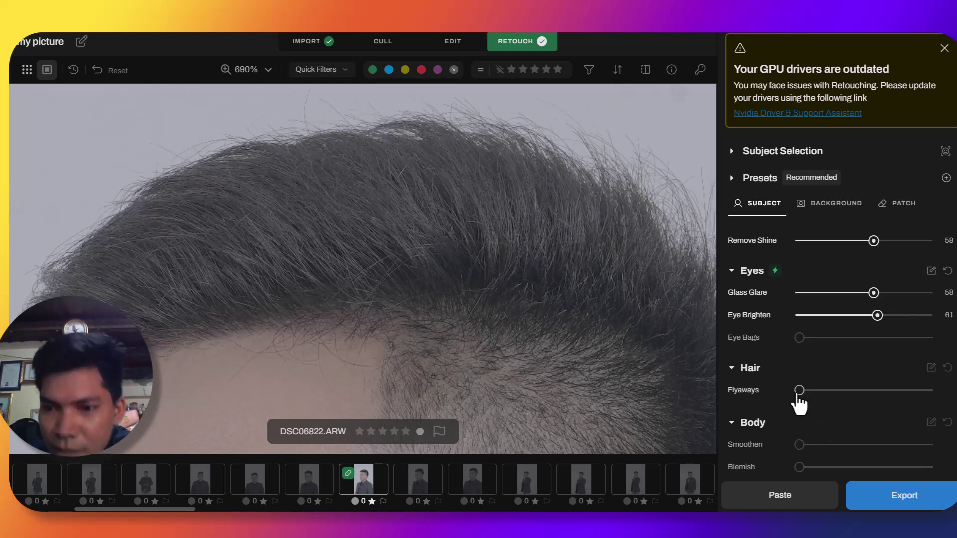
drag(793, 392, 827, 395)
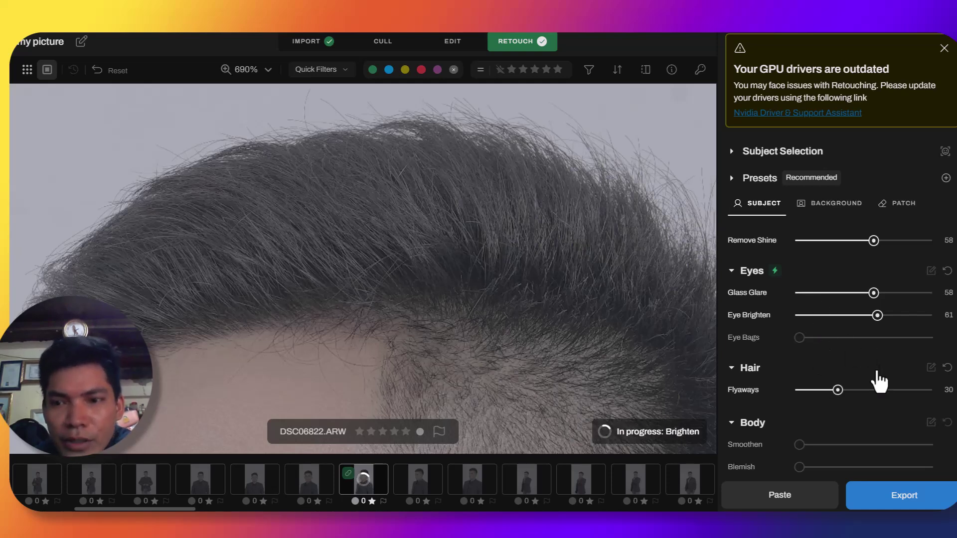
scroll(873, 380, down, 1)
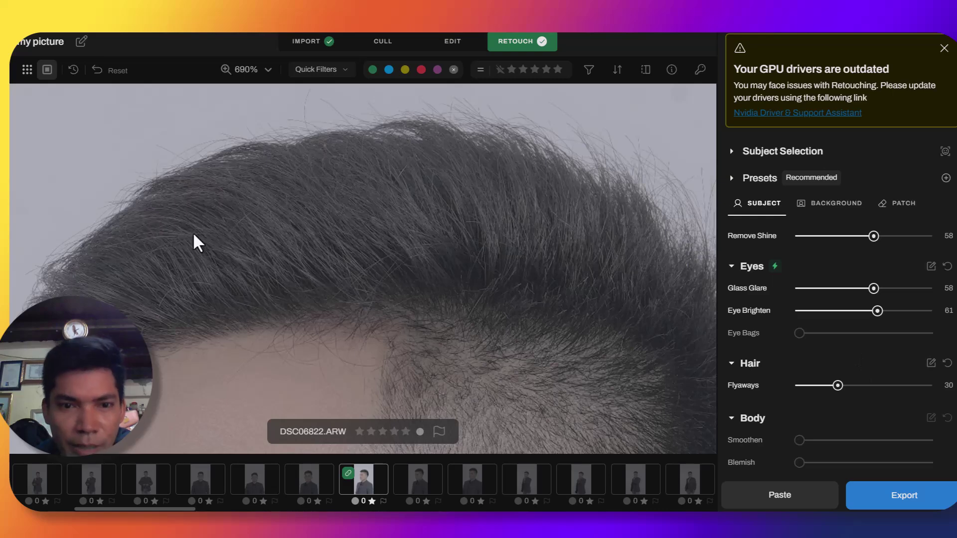
scroll(531, 171, down, 6)
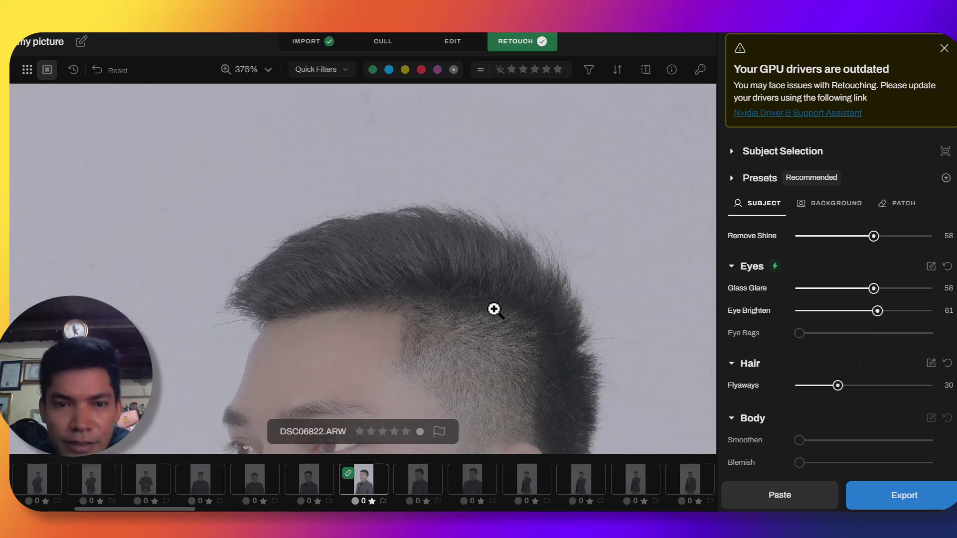
scroll(480, 346, down, 3)
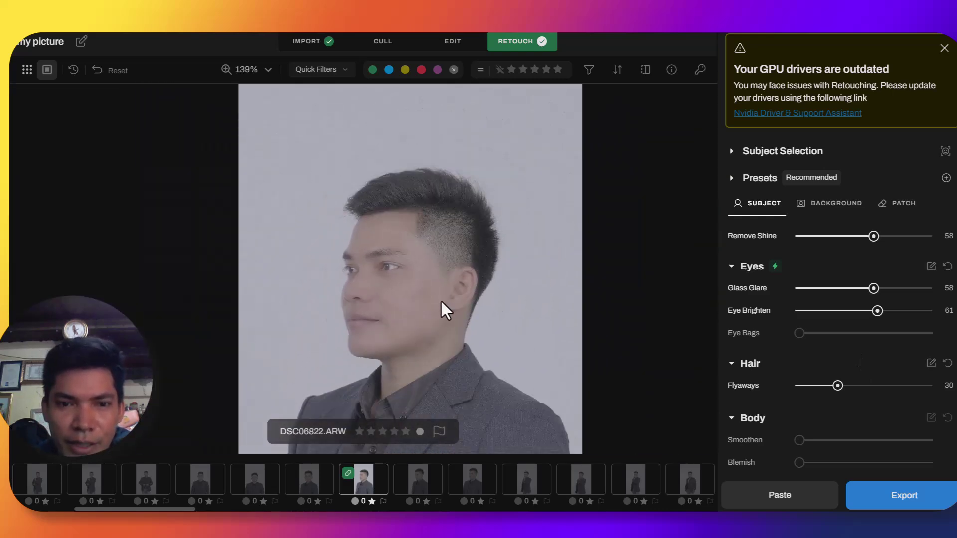
Reduce the subject's wrinkles by setting Smile Lines to 55 and Forehead to 51
scroll(443, 300, up, 2)
scroll(442, 284, up, 6)
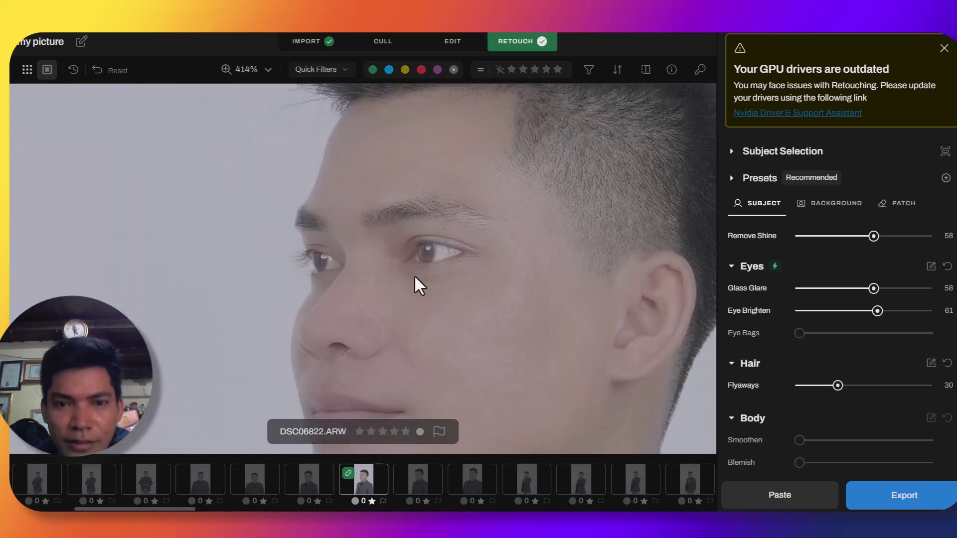
drag(587, 351, 497, 305)
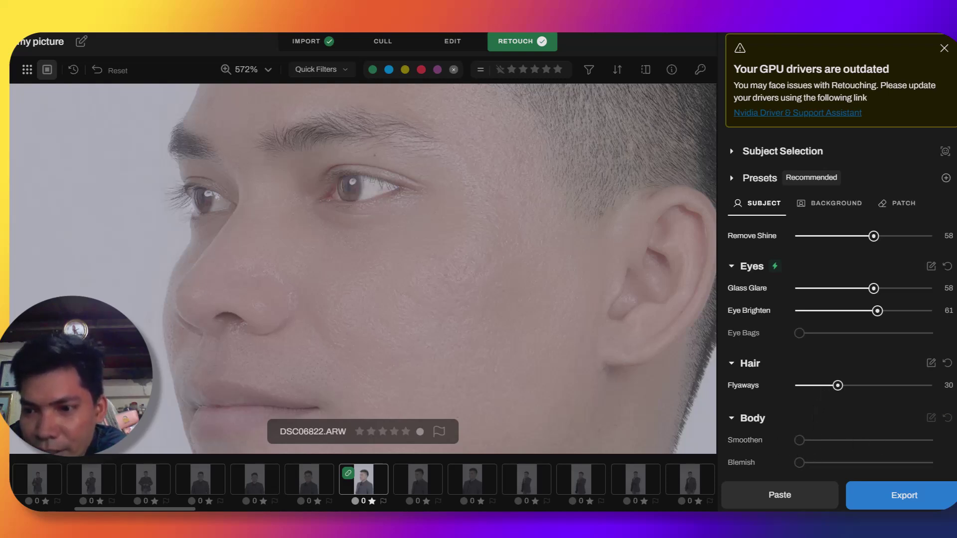
scroll(840, 348, up, 5)
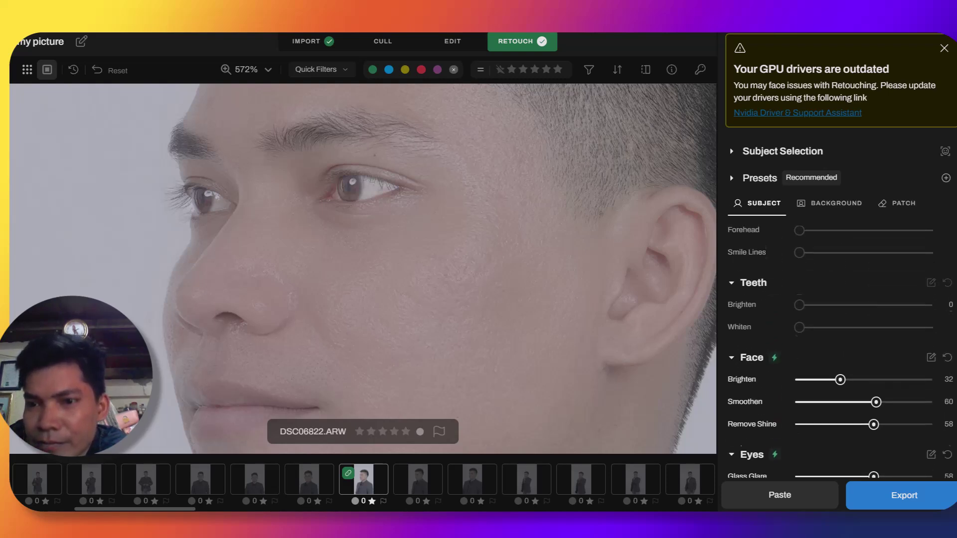
scroll(840, 349, up, 1)
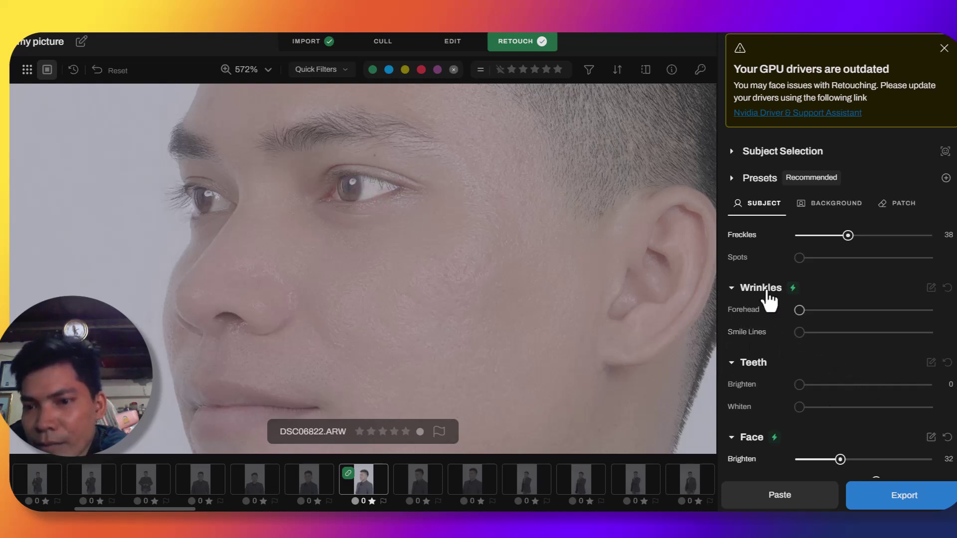
drag(800, 332, 839, 337)
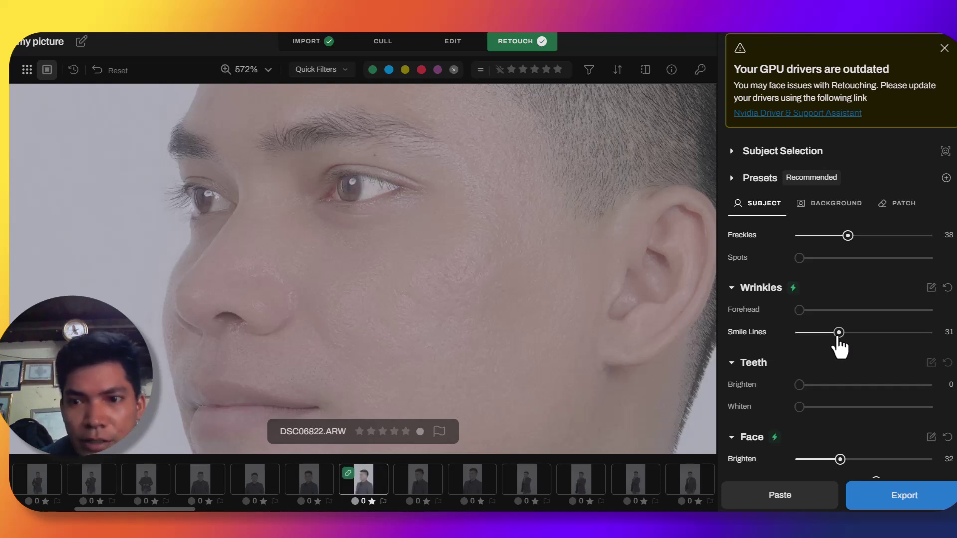
drag(839, 332, 870, 332)
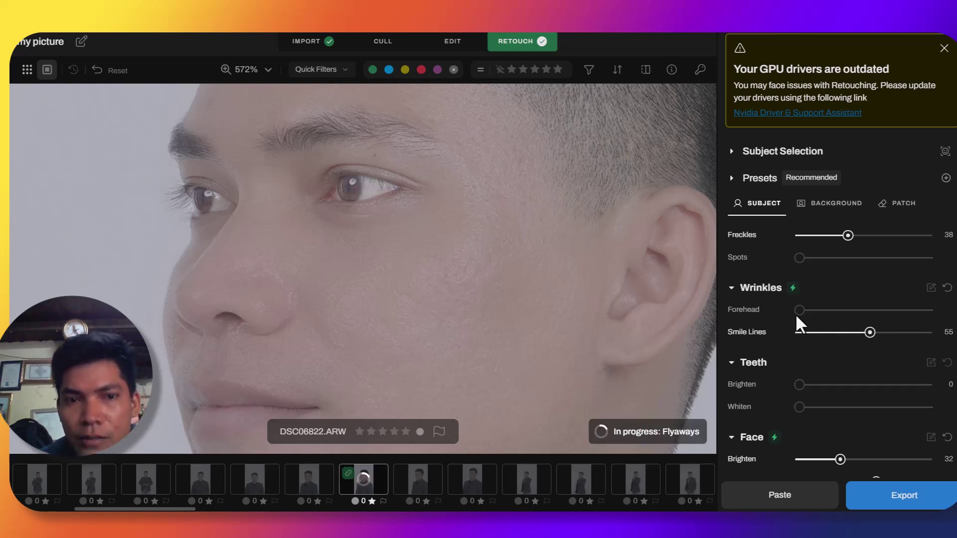
drag(800, 310, 865, 318)
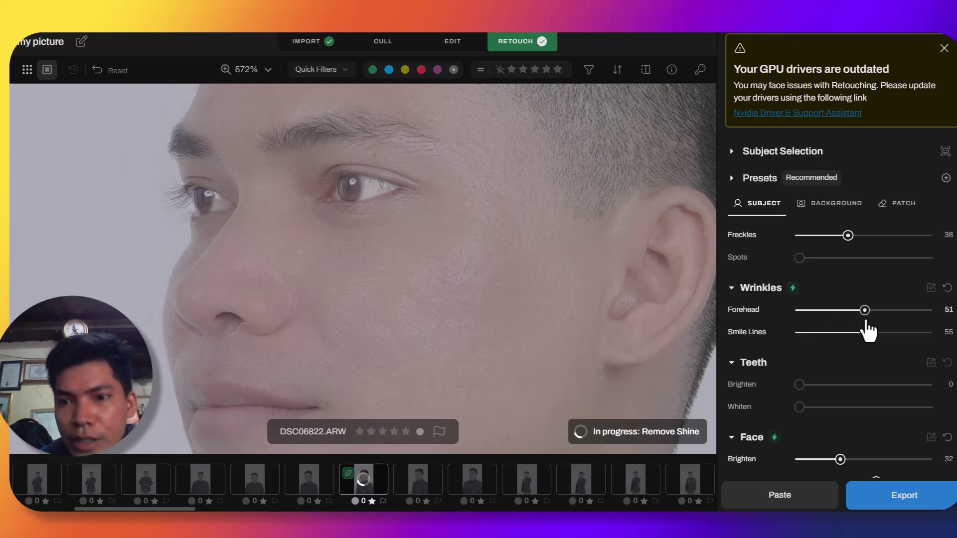